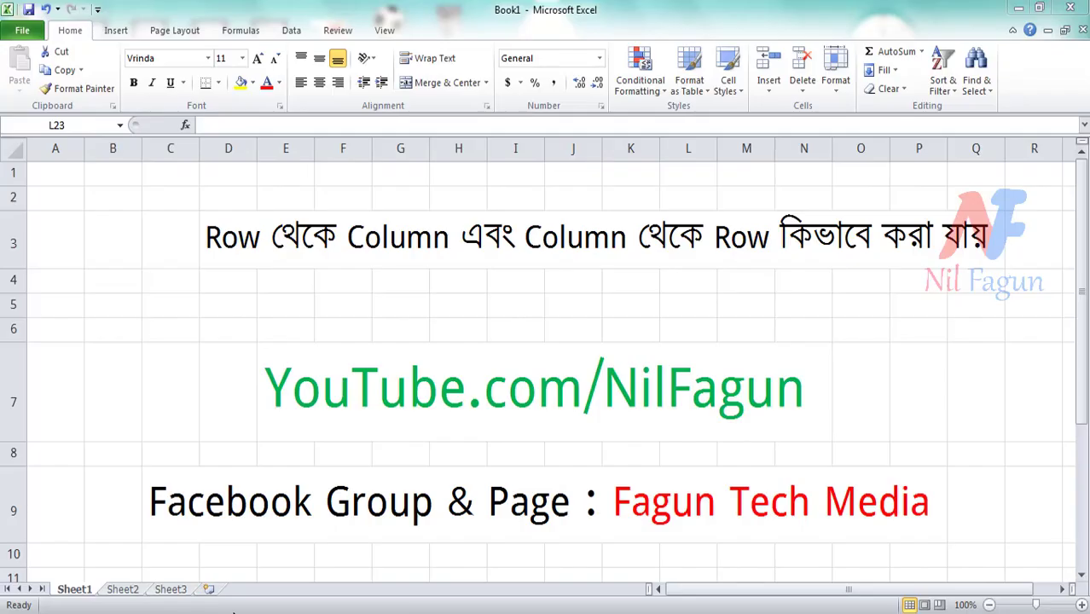
Step: On Sheet2, enter Friday in B3 and fill the day names down to B12
{"action": "left_click", "coordinate": [120, 591]}
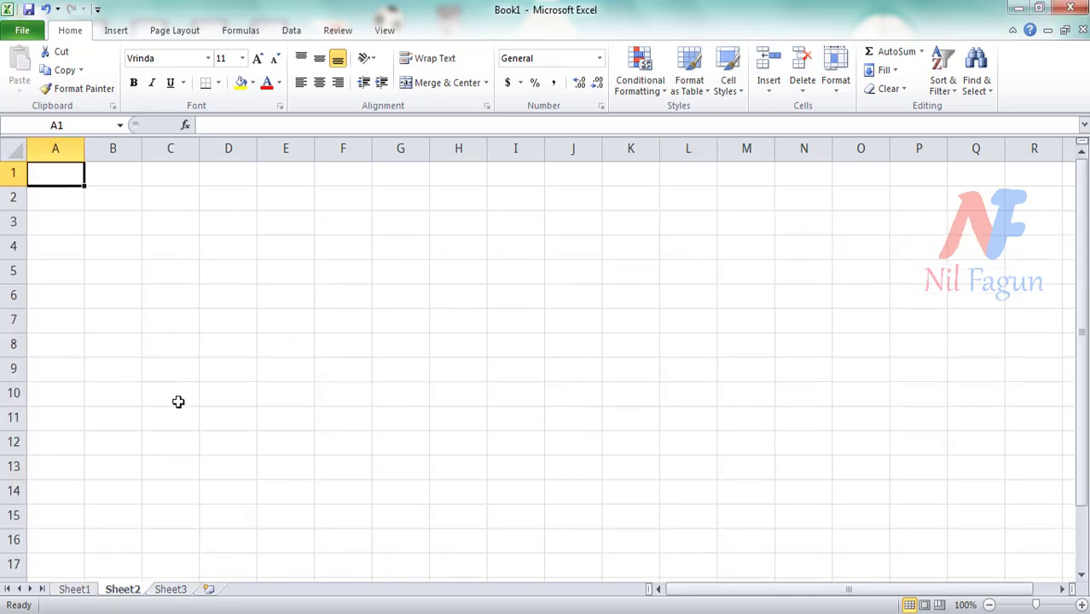
{"action": "left_click", "coordinate": [118, 228]}
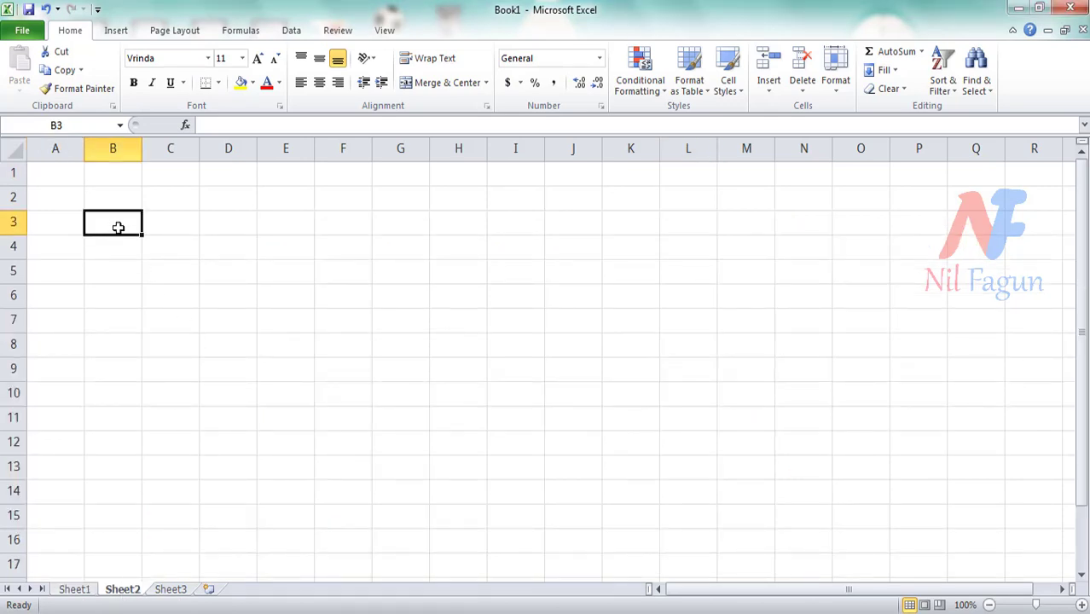
{"action": "type", "text": "Friday"}
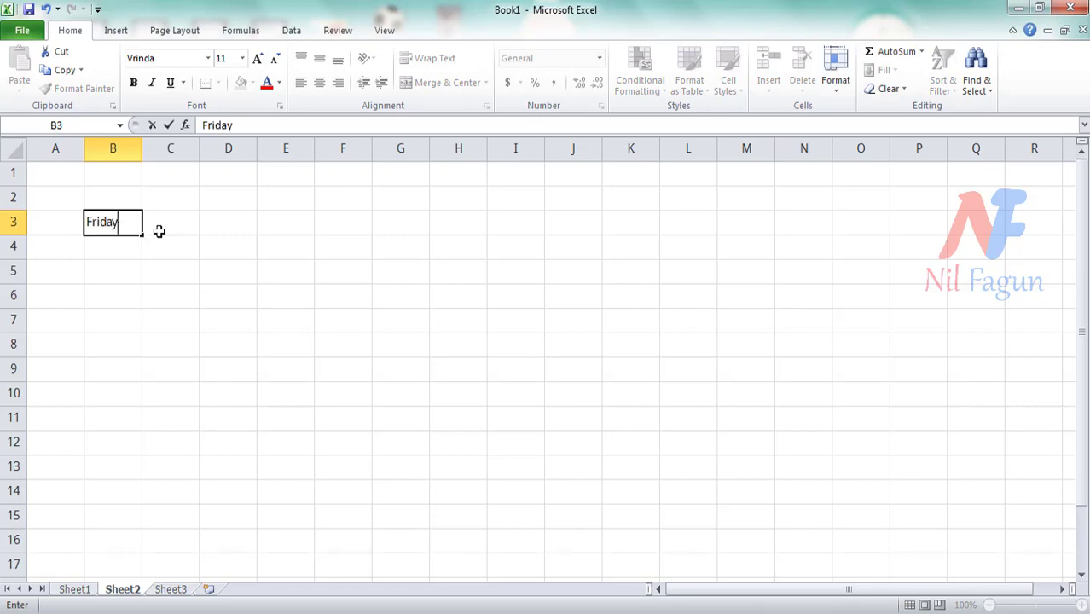
{"action": "left_click", "coordinate": [158, 231]}
{"action": "left_click", "coordinate": [107, 226]}
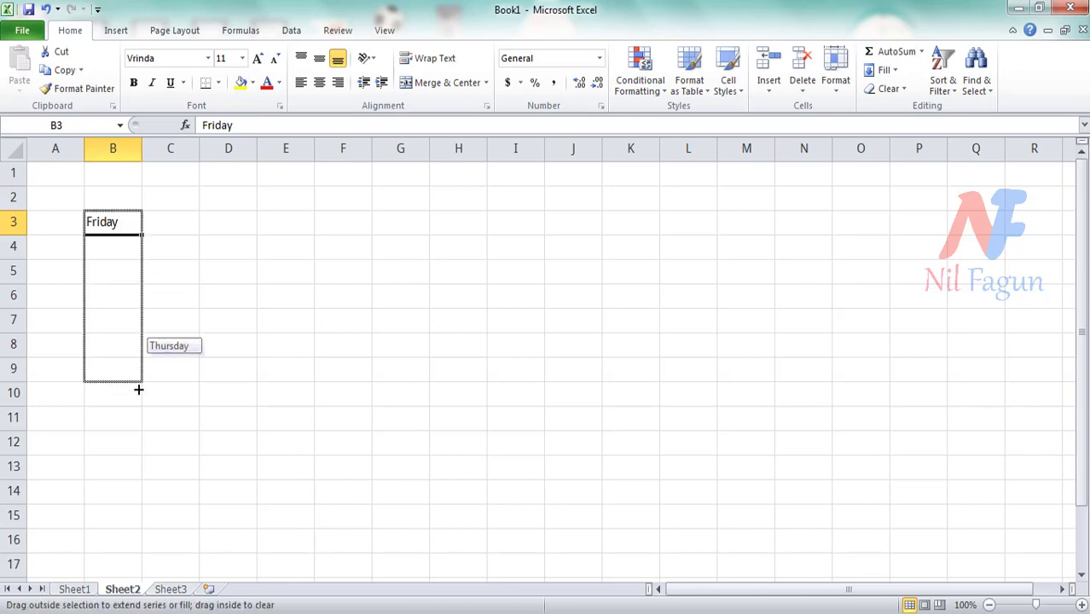
{"action": "left_click_drag", "start_coordinate": [141, 232], "coordinate": [141, 452]}
{"action": "left_click", "coordinate": [128, 464]}
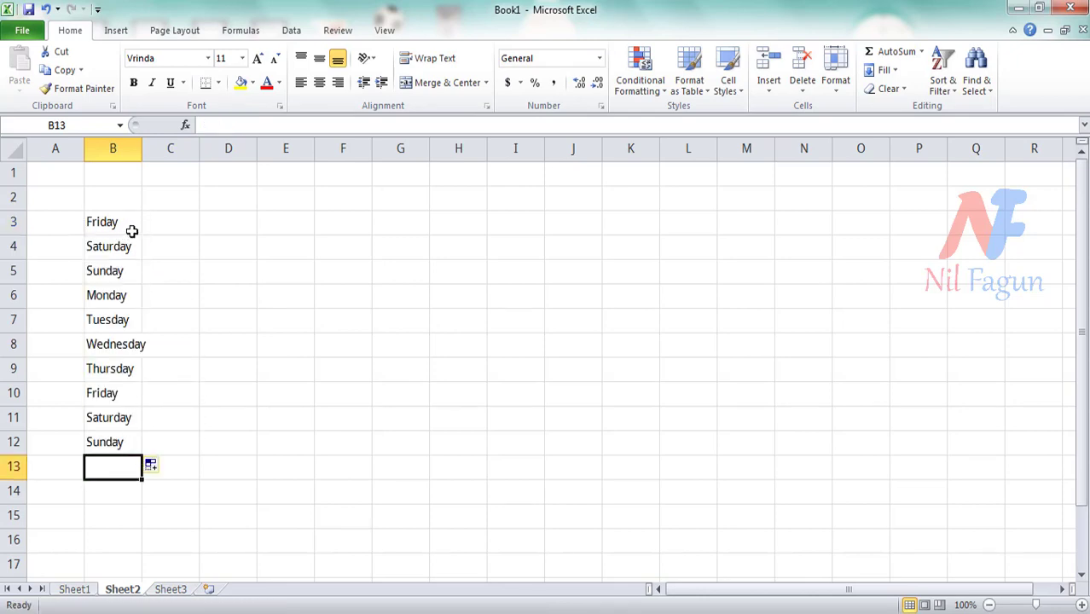
Step: Enter the values 545, 78, 9, 459, 599, 597, 658, 59656, 565, 5656 into C3:C12
{"action": "left_click", "coordinate": [162, 223]}
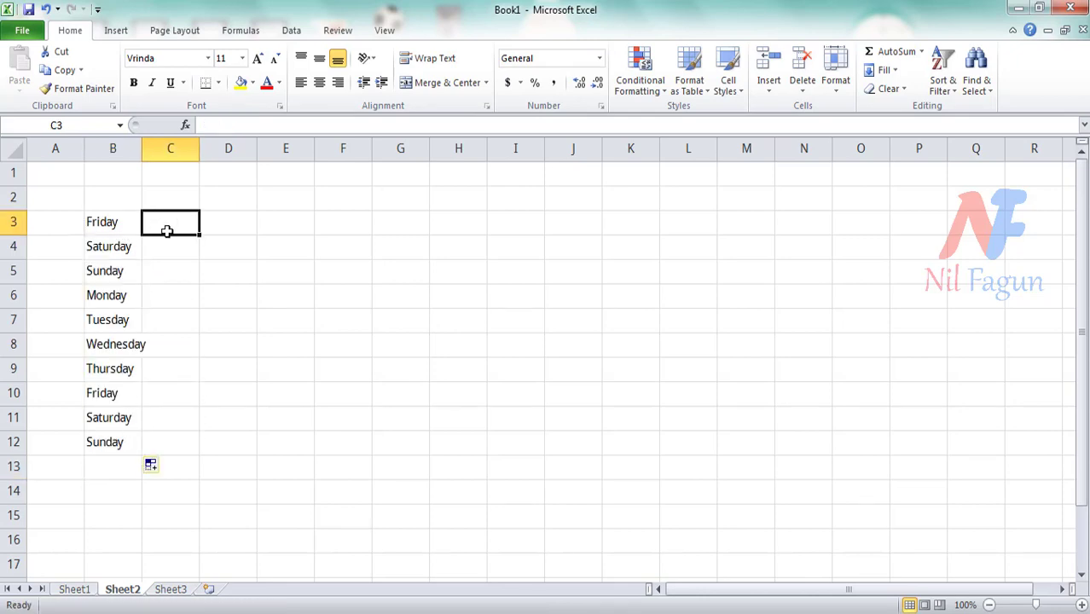
{"action": "type", "text": "545"}
{"action": "key", "text": "Return"}
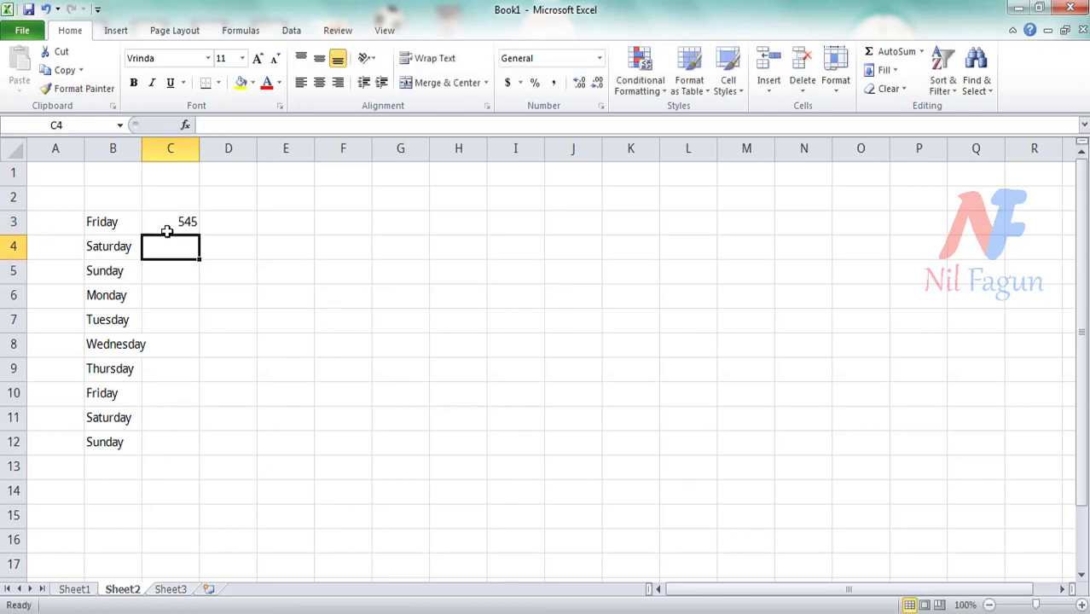
{"action": "type", "text": "78"}
{"action": "key", "text": "Return"}
{"action": "type", "text": "9"}
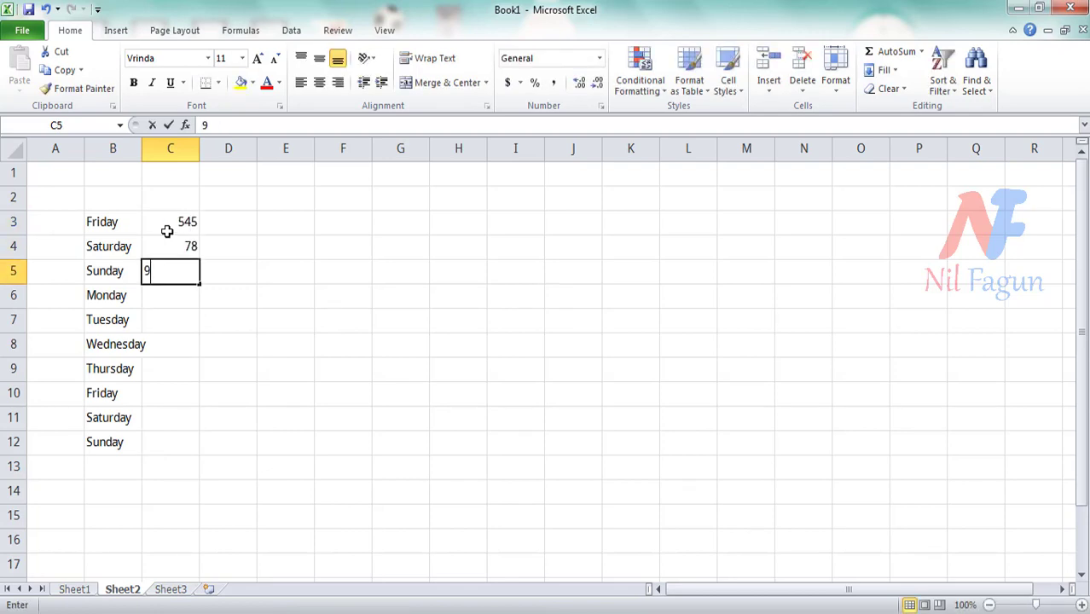
{"action": "key", "text": "Return"}
{"action": "type", "text": "459"}
{"action": "key", "text": "Return"}
{"action": "type", "text": "5"}
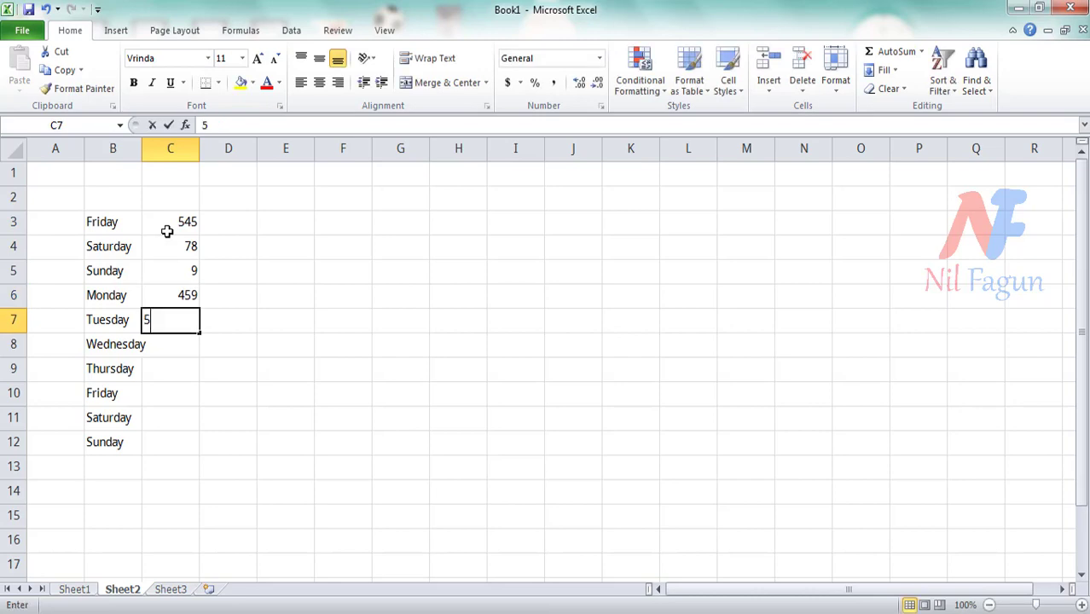
{"action": "type", "text": "99"}
{"action": "key", "text": "Return"}
{"action": "type", "text": "597"}
{"action": "key", "text": "Return"}
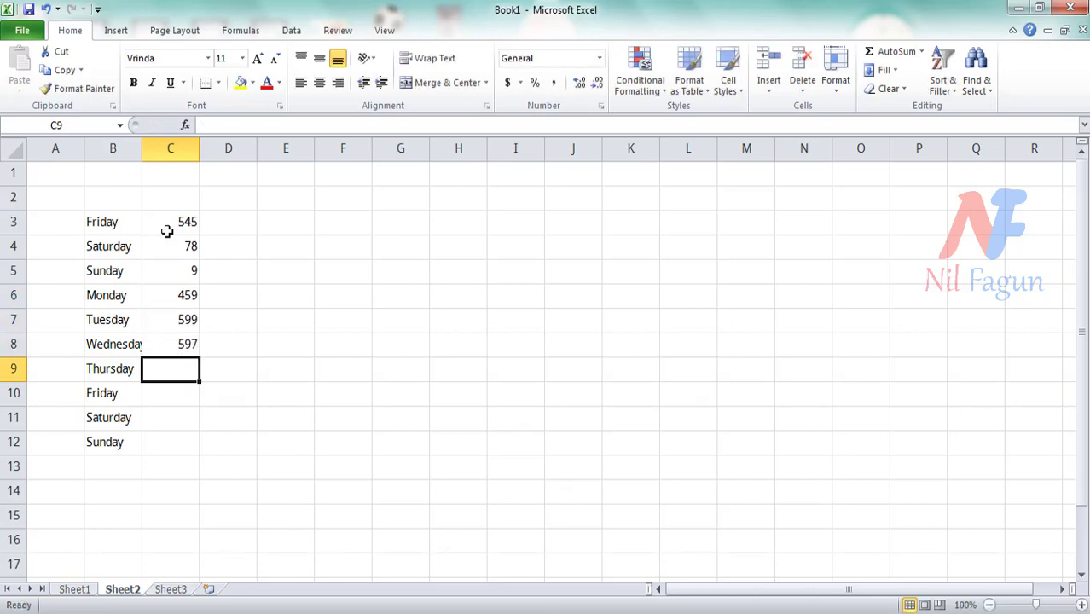
{"action": "type", "text": "95+9"}
{"action": "key", "text": "BackSpace"}
{"action": "key", "text": "BackSpace"}
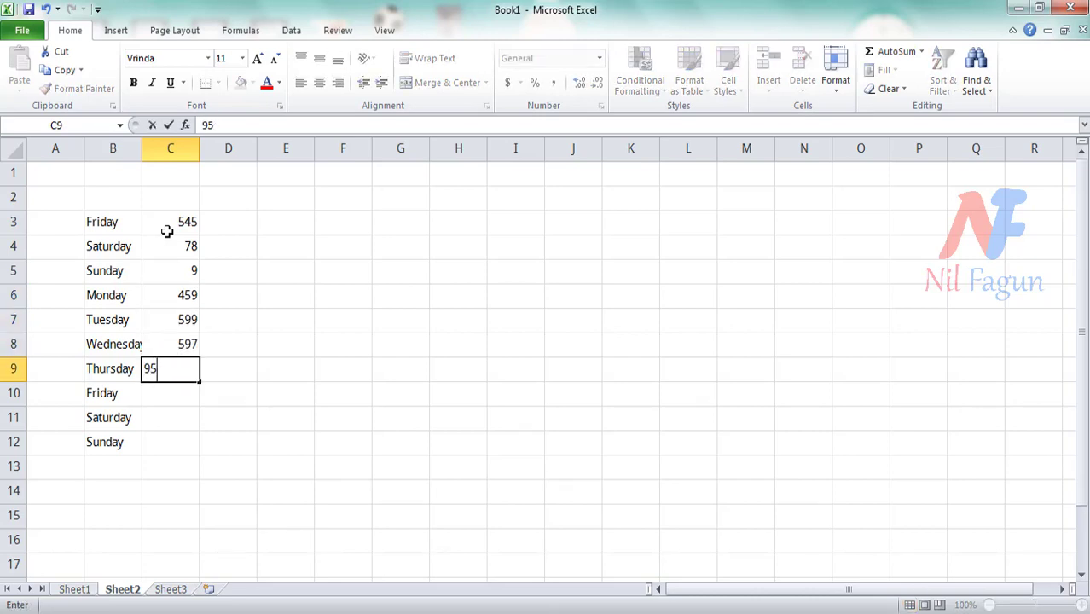
{"action": "type", "text": "8"}
{"action": "key", "text": "Return"}
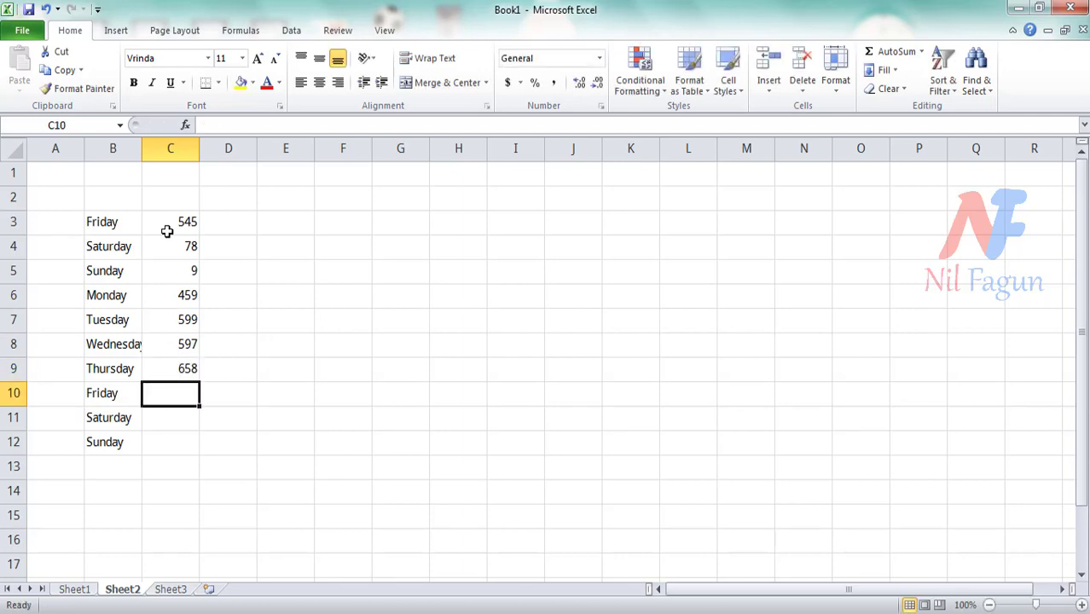
{"action": "type", "text": "596"}
{"action": "key", "text": "Return"}
{"action": "type", "text": "565"}
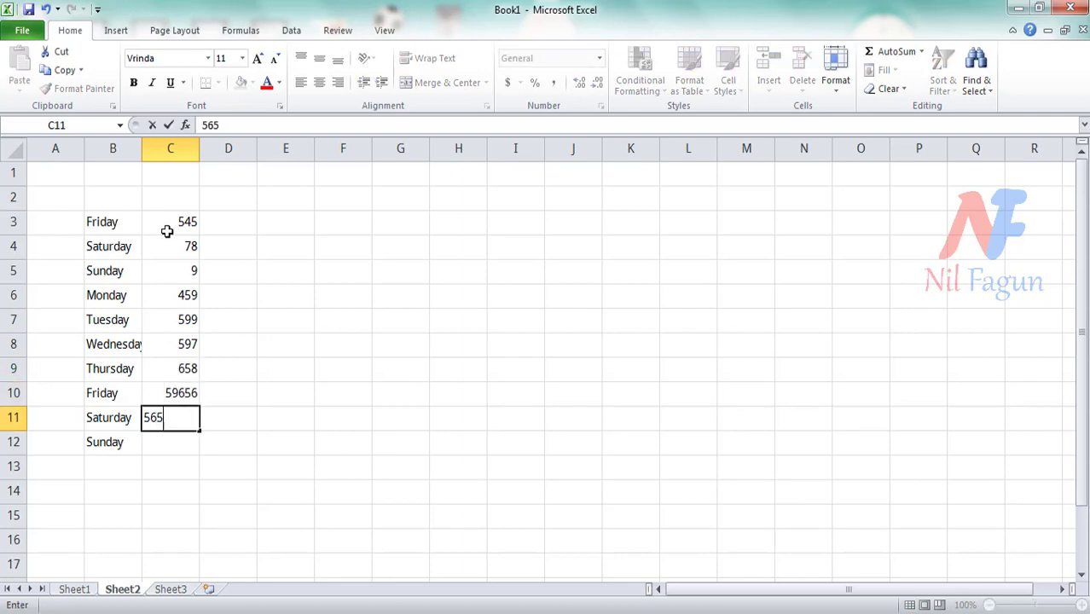
{"action": "key", "text": "Return"}
{"action": "type", "text": "5656"}
{"action": "key", "text": "Return"}
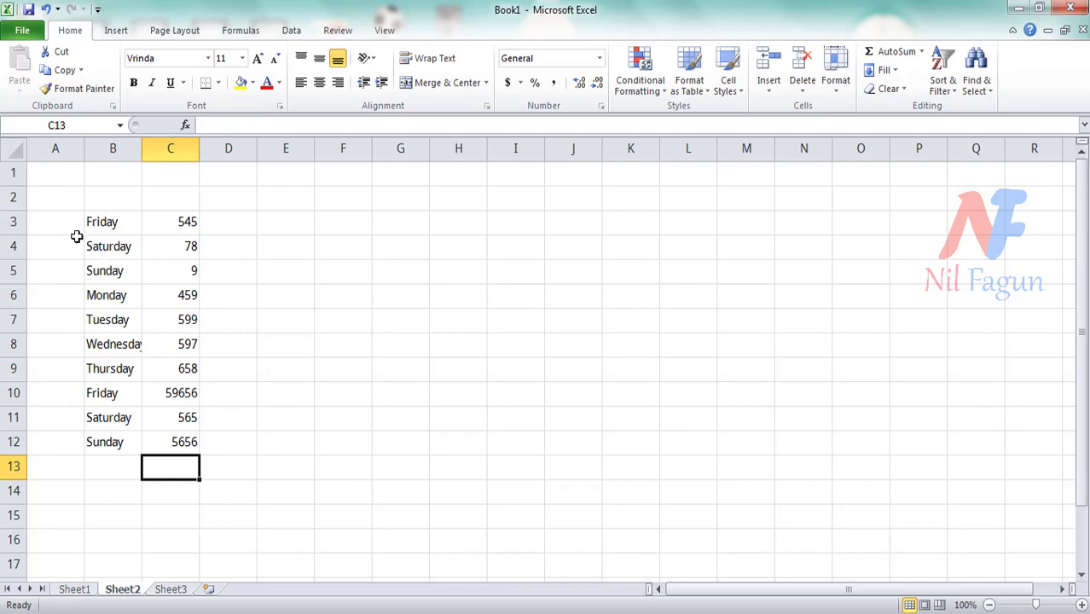
Step: Select the B3:C12 day/value table and trial-mark a horizontal range in row 4
{"action": "left_click_drag", "start_coordinate": [87, 219], "coordinate": [185, 442]}
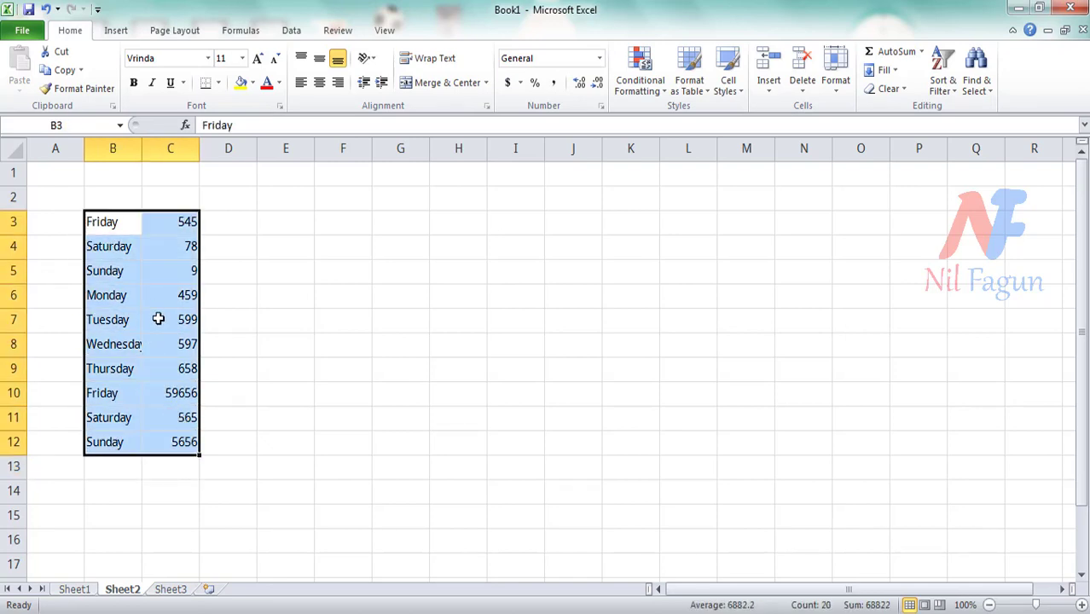
{"action": "left_click", "coordinate": [363, 266]}
{"action": "left_click_drag", "start_coordinate": [354, 251], "coordinate": [930, 252]}
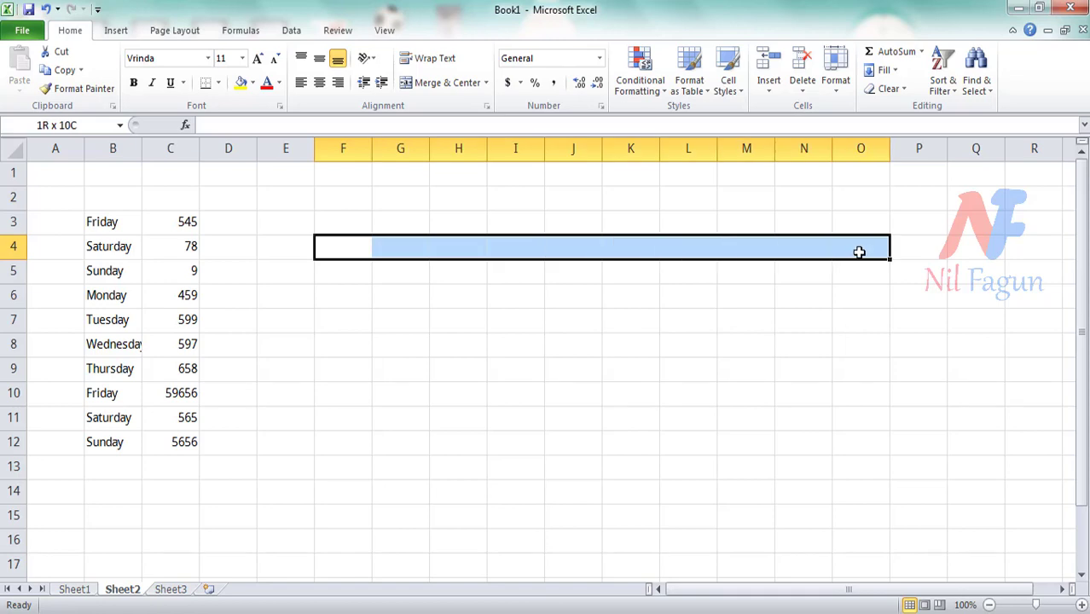
{"action": "left_click", "coordinate": [740, 281]}
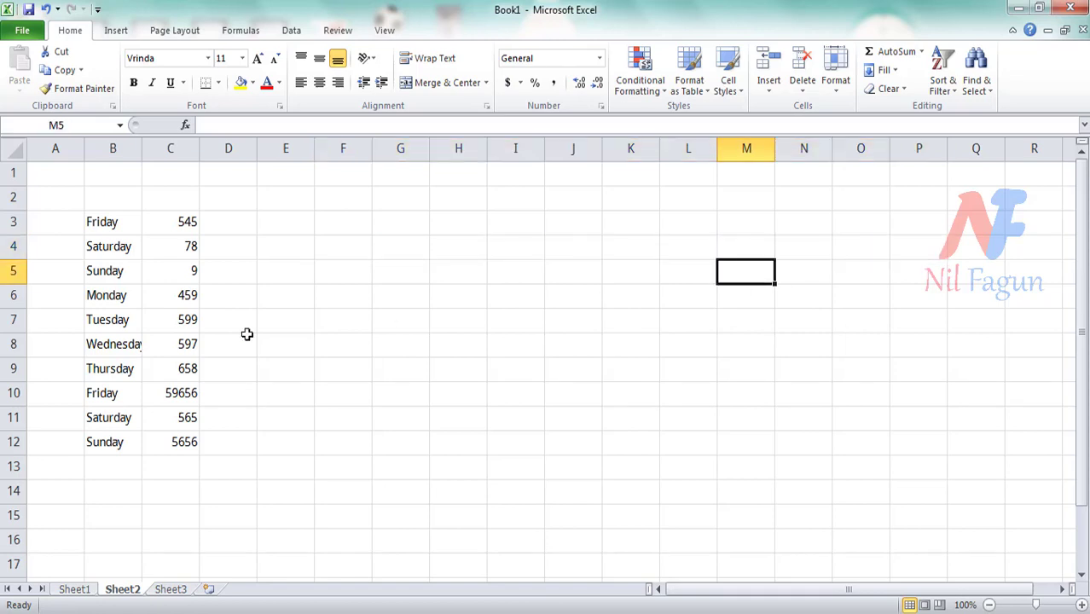
Step: Enter Friday in F3 and auto-fill the following days across to O3
{"action": "left_click", "coordinate": [360, 228]}
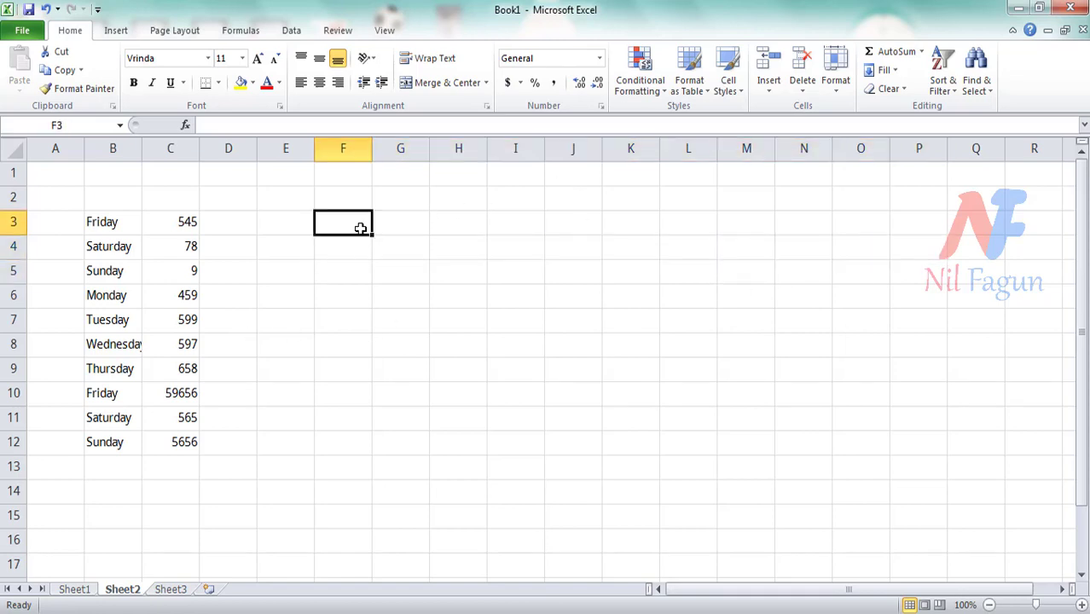
{"action": "type", "text": "Fri"}
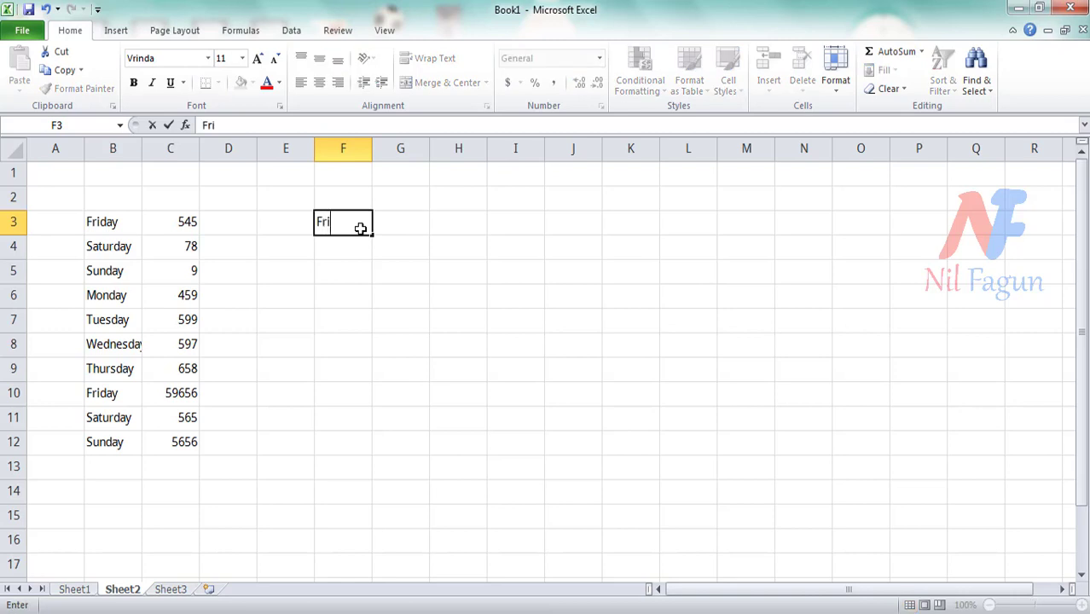
{"action": "type", "text": "day"}
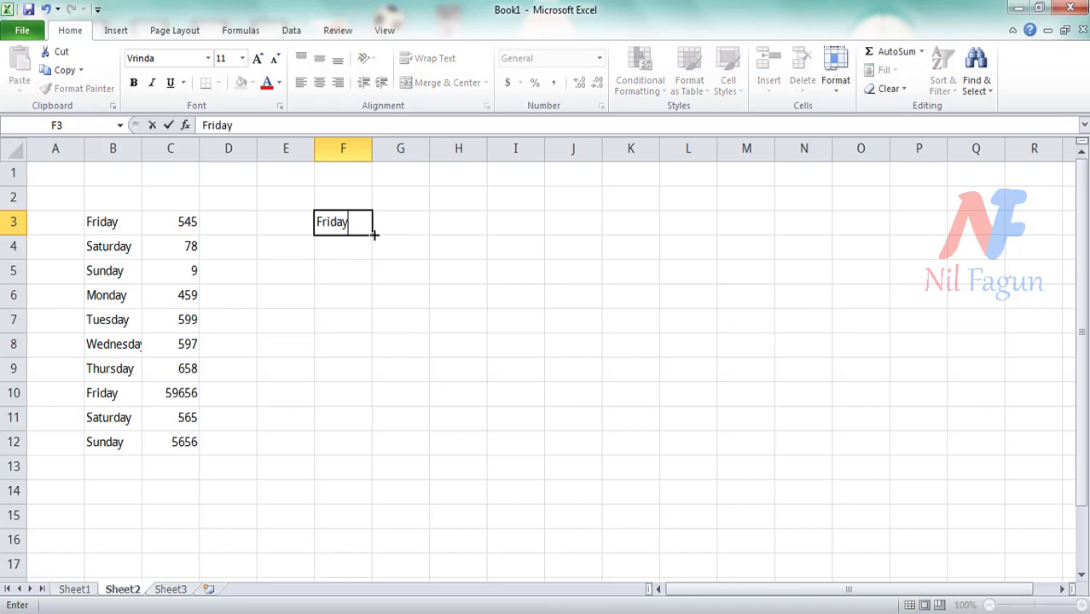
{"action": "left_click_drag", "start_coordinate": [373, 236], "coordinate": [786, 230]}
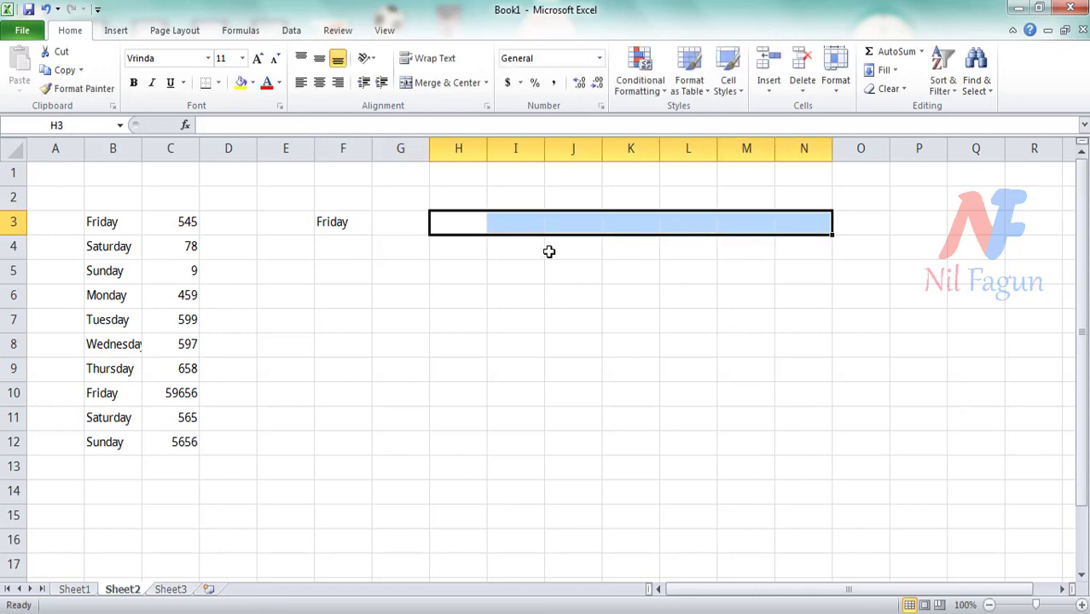
{"action": "left_click", "coordinate": [359, 224]}
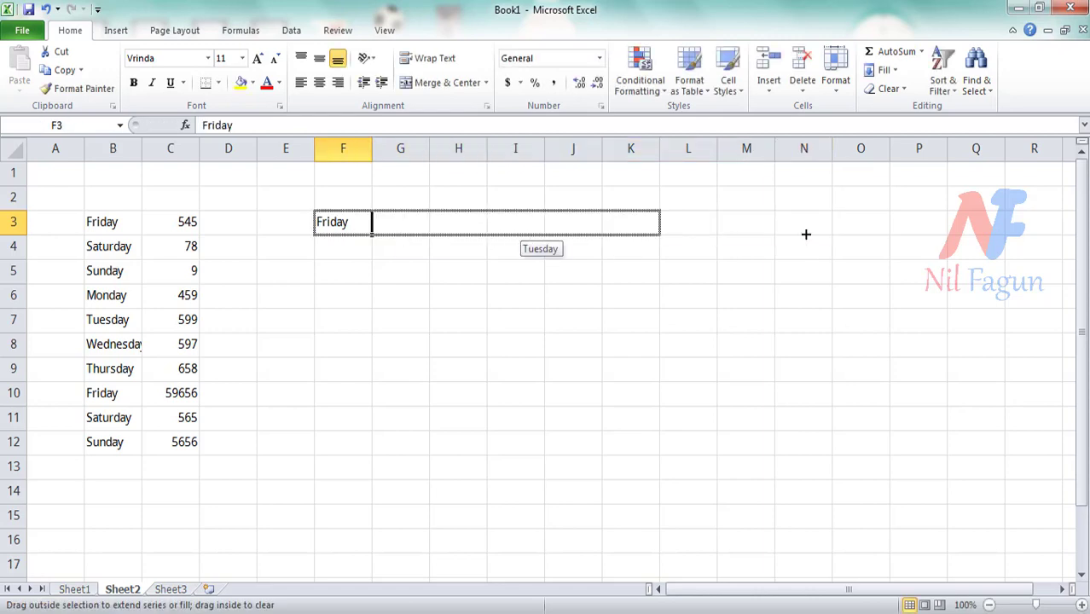
{"action": "left_click_drag", "start_coordinate": [371, 234], "coordinate": [887, 232]}
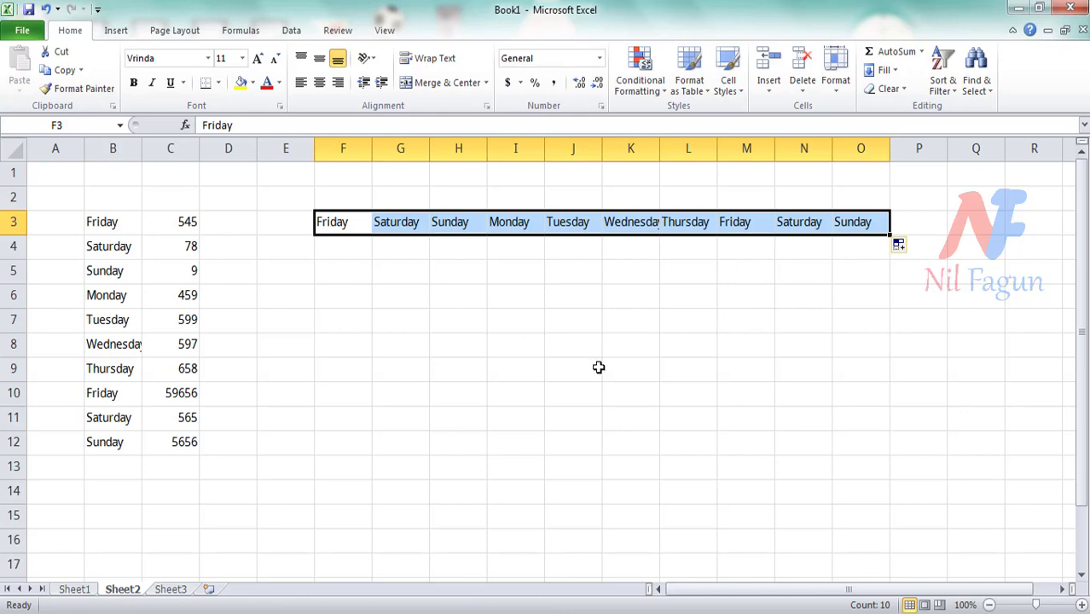
{"action": "left_click", "coordinate": [543, 264]}
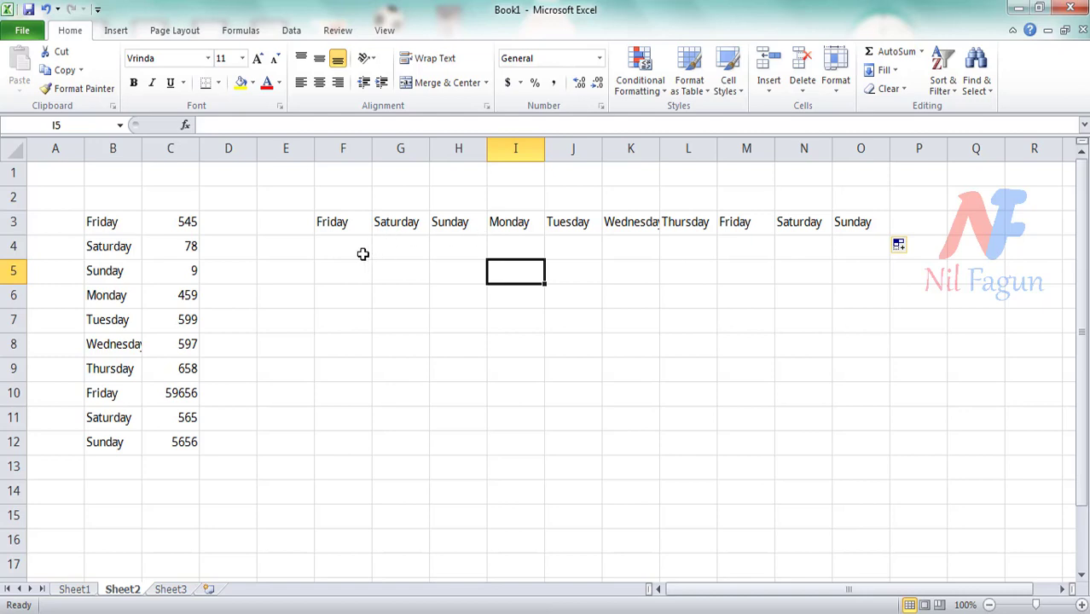
{"action": "left_click", "coordinate": [853, 250]}
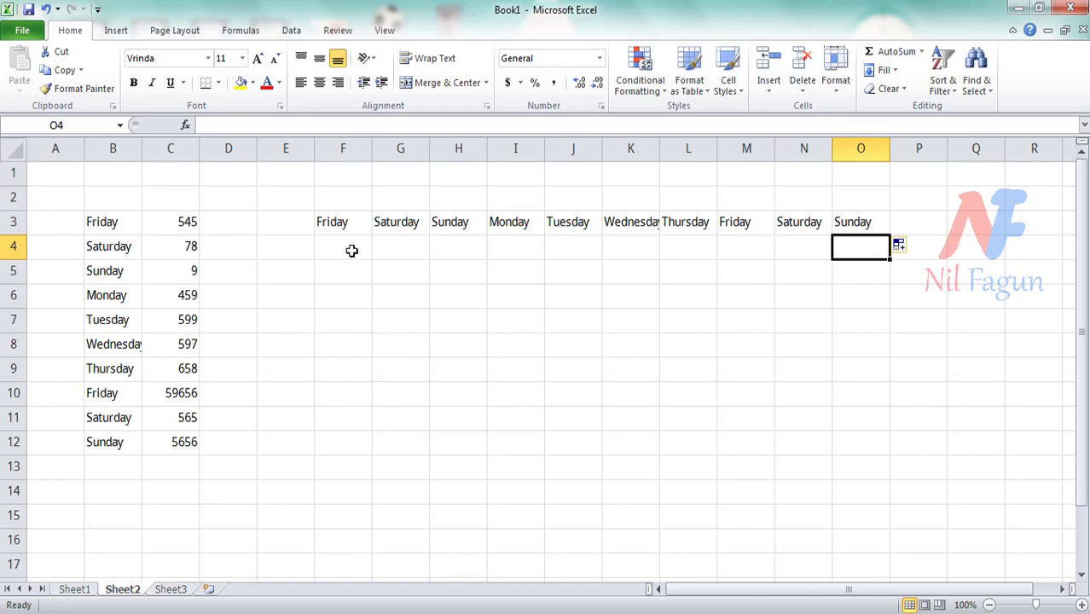
{"action": "left_click_drag", "start_coordinate": [184, 227], "coordinate": [194, 418]}
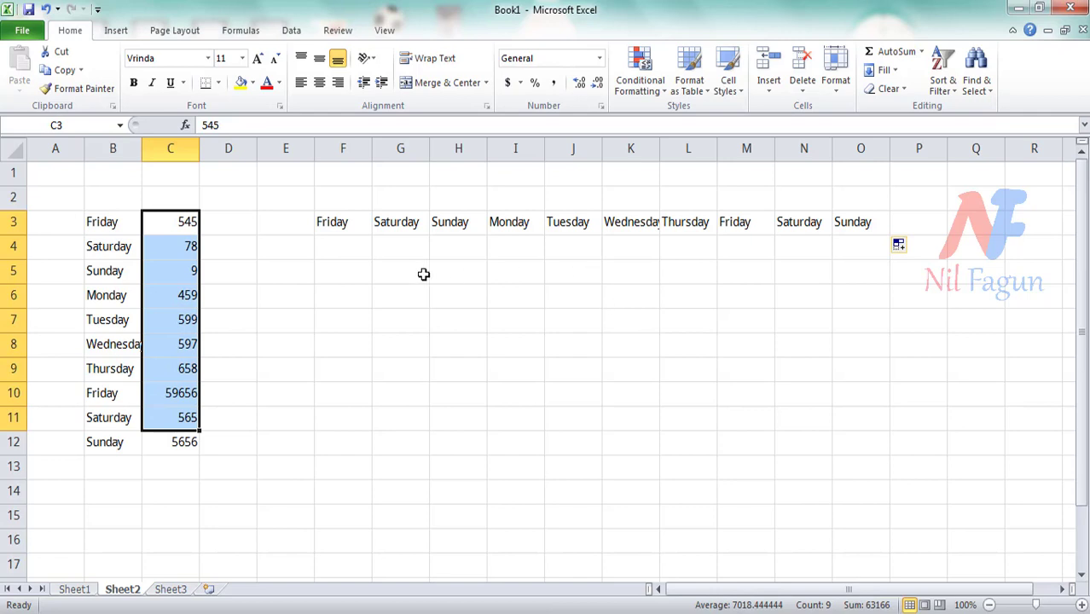
Step: Autofit column K so 'Wednesday' displays fully in the F3:O3 day row
{"action": "double_click", "coordinate": [659, 148]}
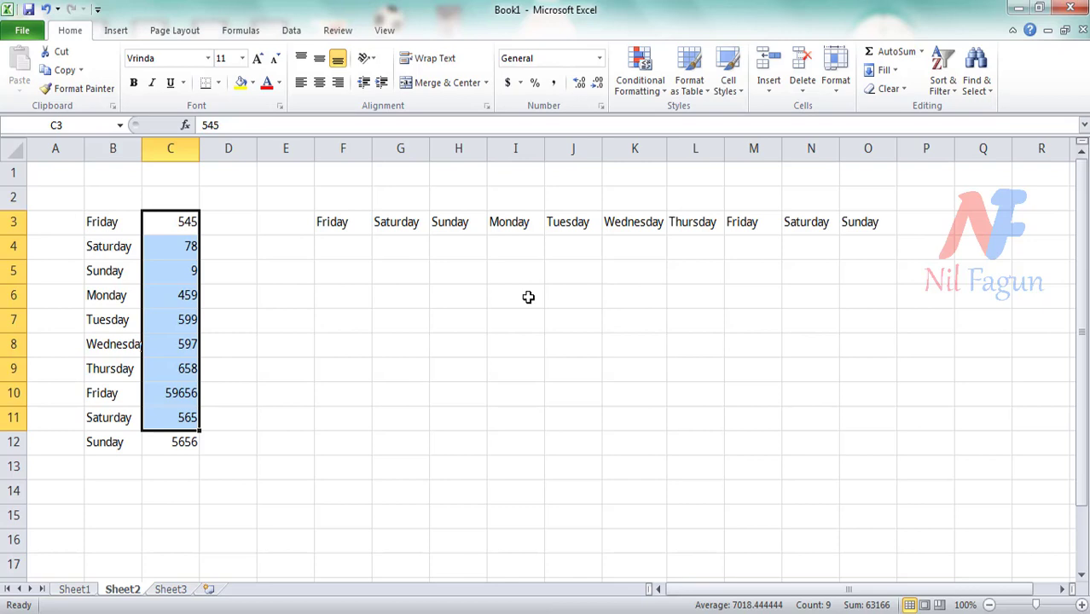
{"action": "left_click", "coordinate": [329, 247]}
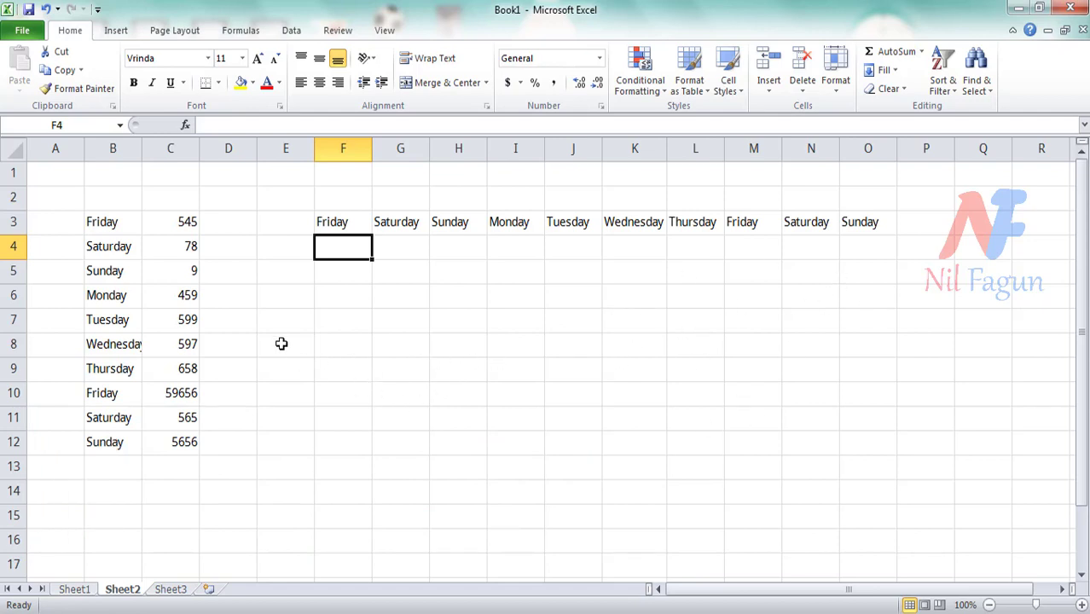
Step: Copy the values 545 to 5656 in C3:C12 and select F4 as the destination
{"action": "mouse_move", "coordinate": [154, 215]}
{"action": "left_mouse_down"}
{"action": "mouse_move", "coordinate": [182, 324]}
{"action": "mouse_move", "coordinate": [182, 443]}
{"action": "left_mouse_up"}
{"action": "left_click", "coordinate": [152, 220]}
{"action": "mouse_move", "coordinate": [152, 220]}
{"action": "left_mouse_down"}
{"action": "mouse_move", "coordinate": [207, 431]}
{"action": "mouse_move", "coordinate": [187, 435]}
{"action": "left_mouse_up"}
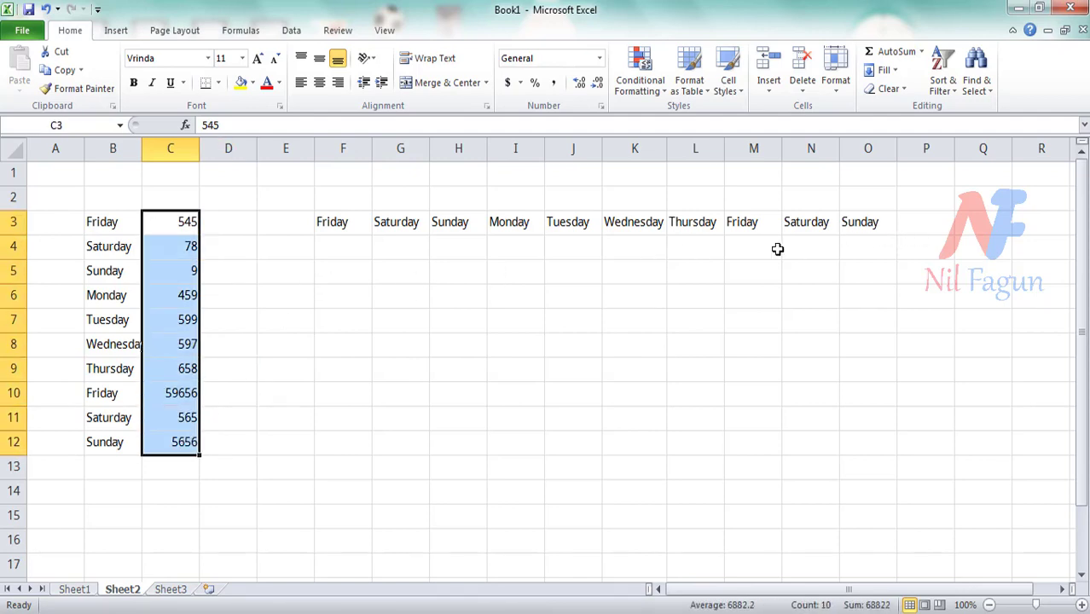
{"action": "right_click", "coordinate": [172, 266]}
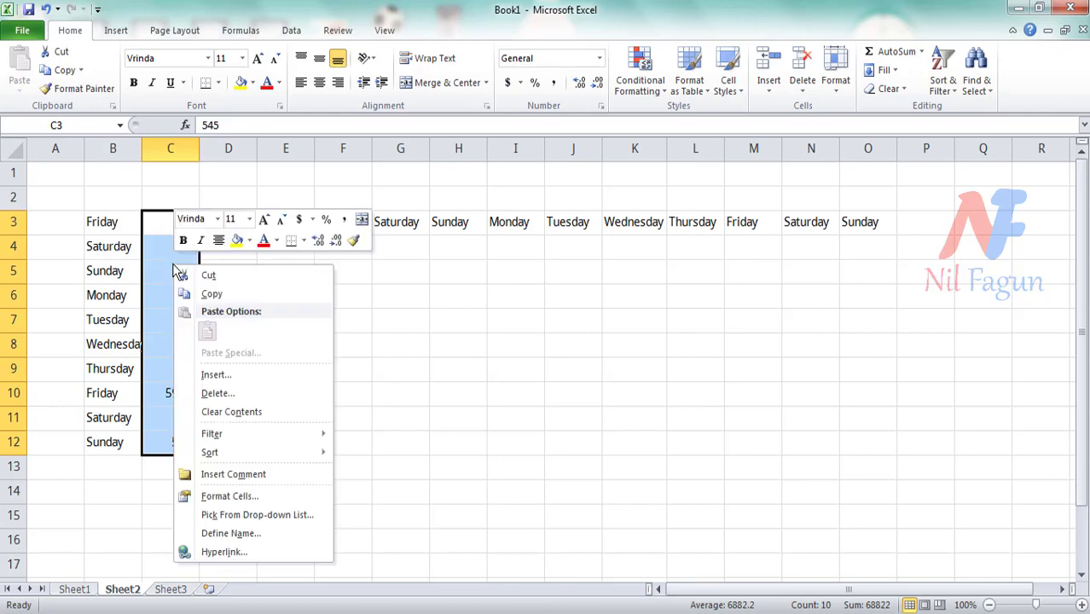
{"action": "left_click", "coordinate": [210, 293]}
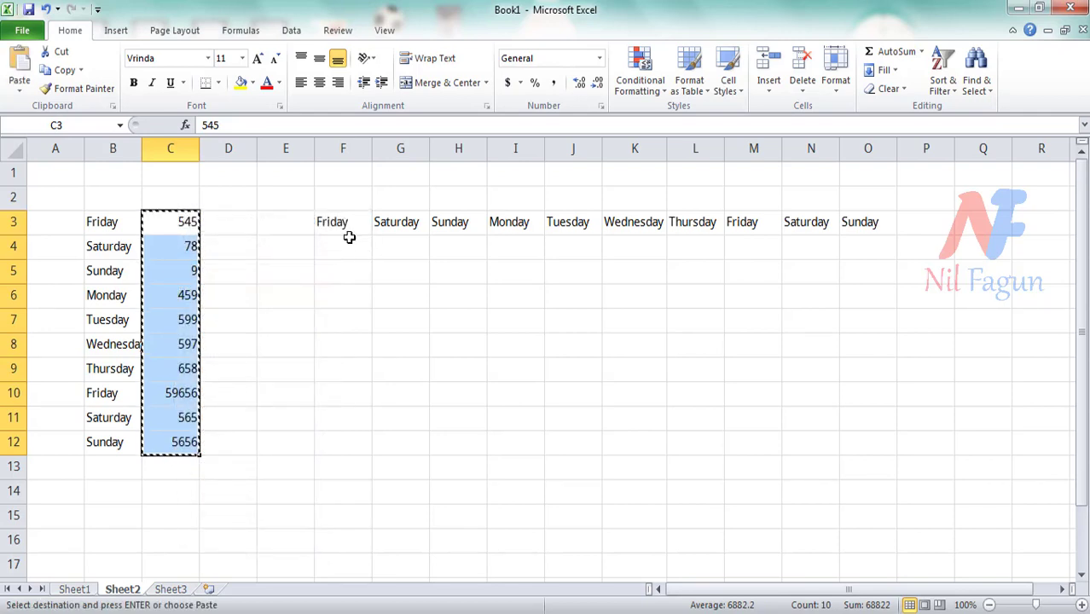
{"action": "left_click", "coordinate": [349, 253]}
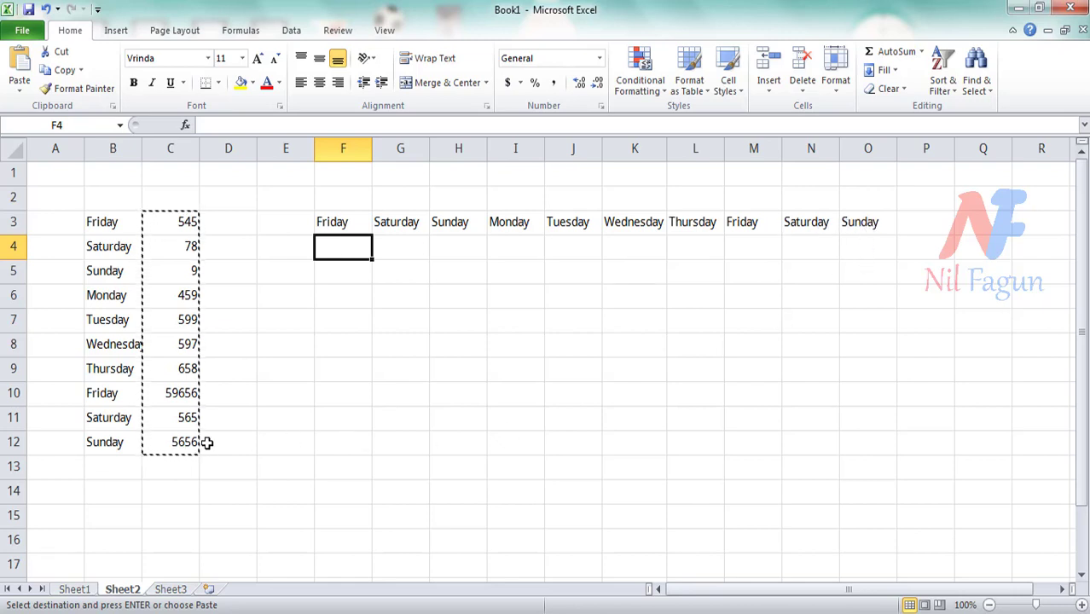
Step: Paste Special the copied values at F4 with Transpose, filling F4:O4 under the days
{"action": "right_click", "coordinate": [348, 249]}
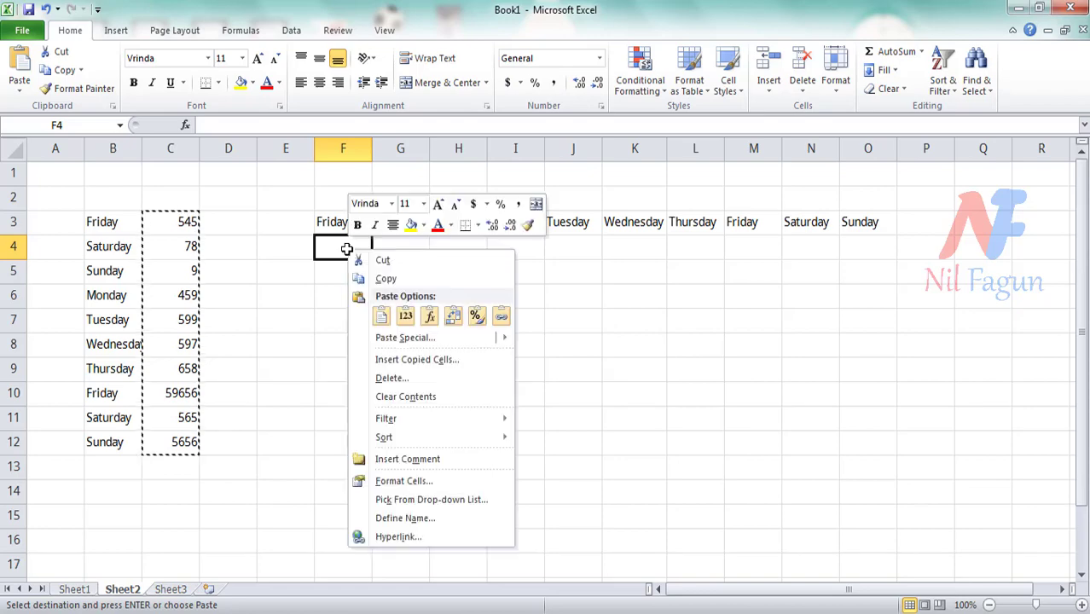
{"action": "left_click", "coordinate": [386, 337]}
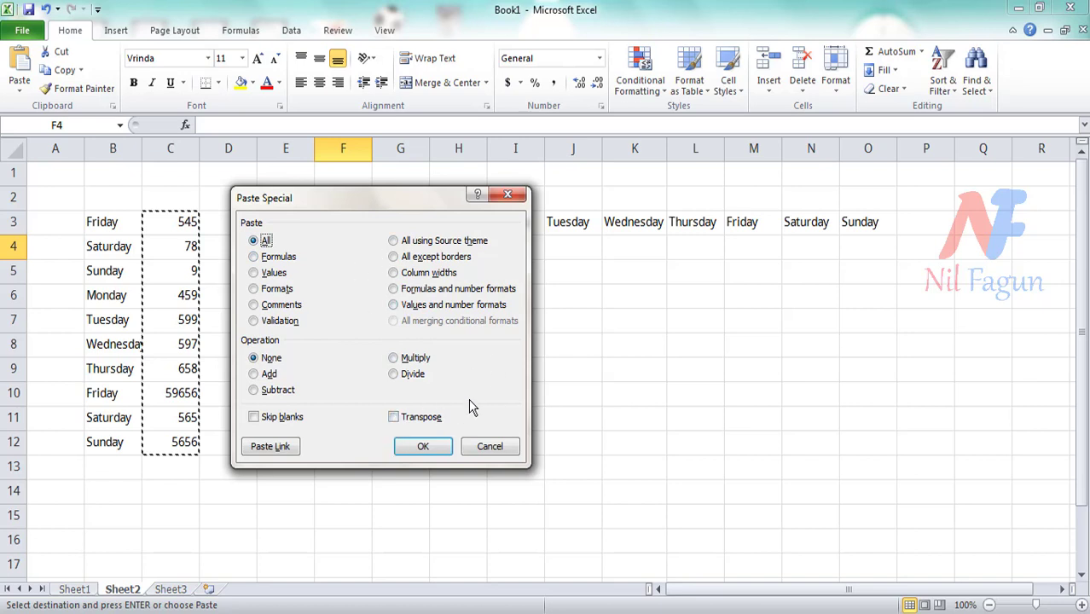
{"action": "left_click", "coordinate": [410, 424]}
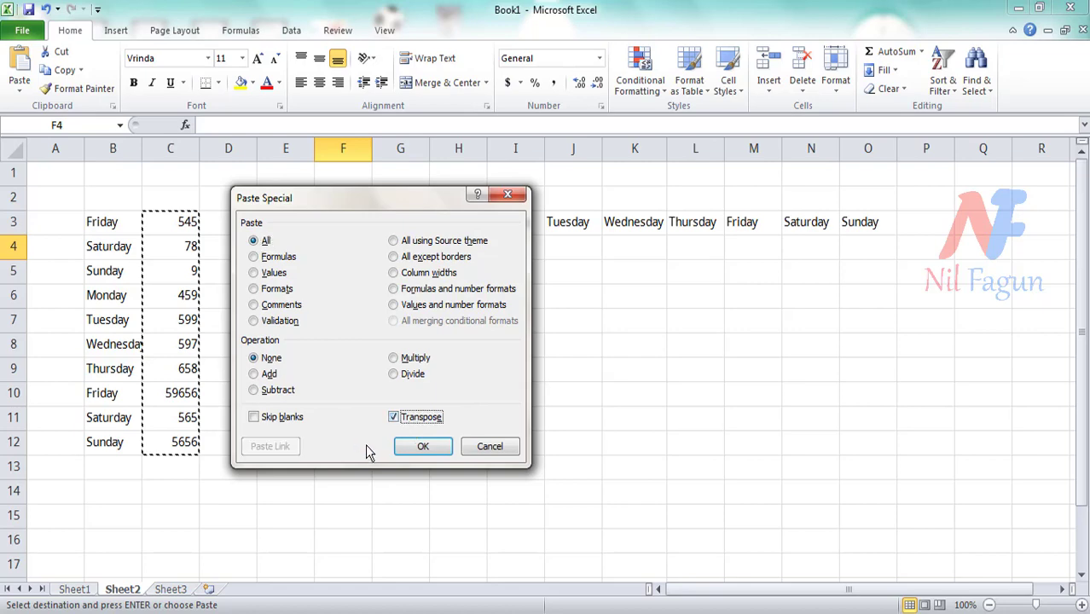
{"action": "left_click", "coordinate": [419, 446]}
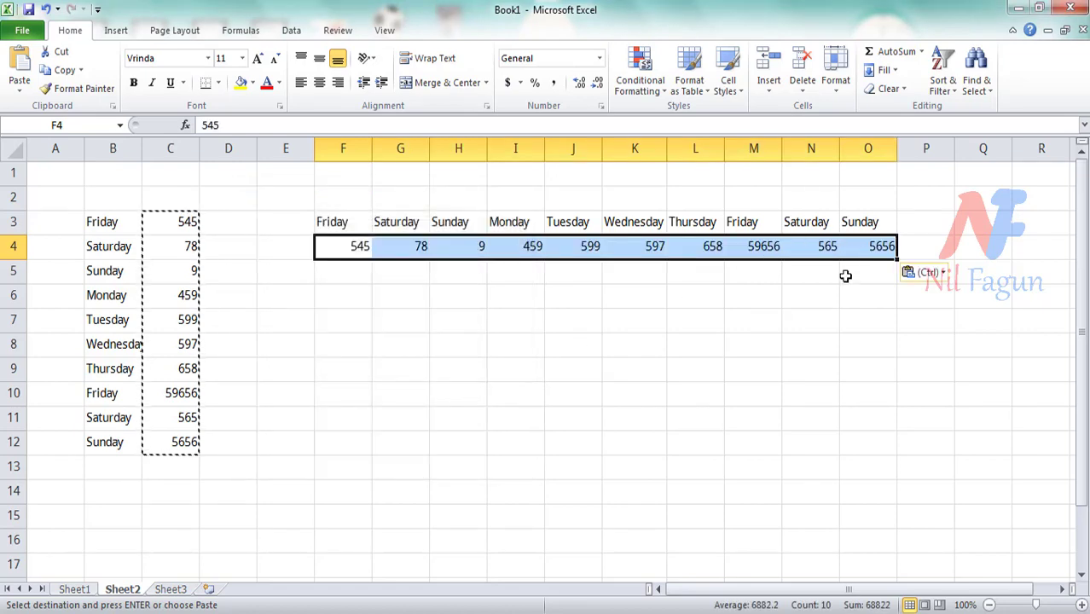
{"action": "left_click", "coordinate": [823, 295]}
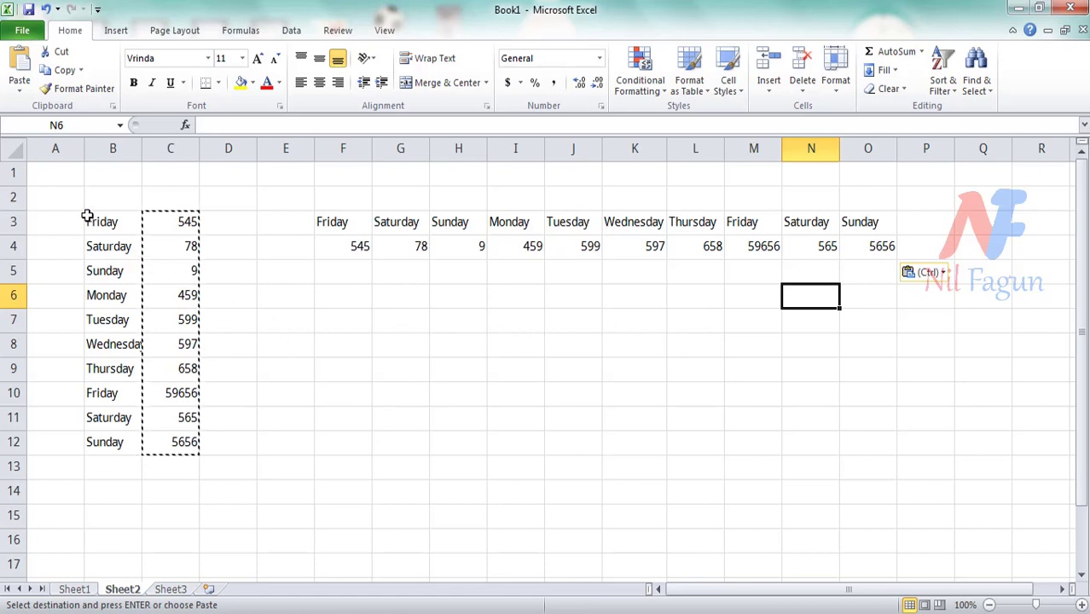
Step: Copy the whole B3:C12 day/value table
{"action": "left_click_drag", "start_coordinate": [88, 217], "coordinate": [186, 443]}
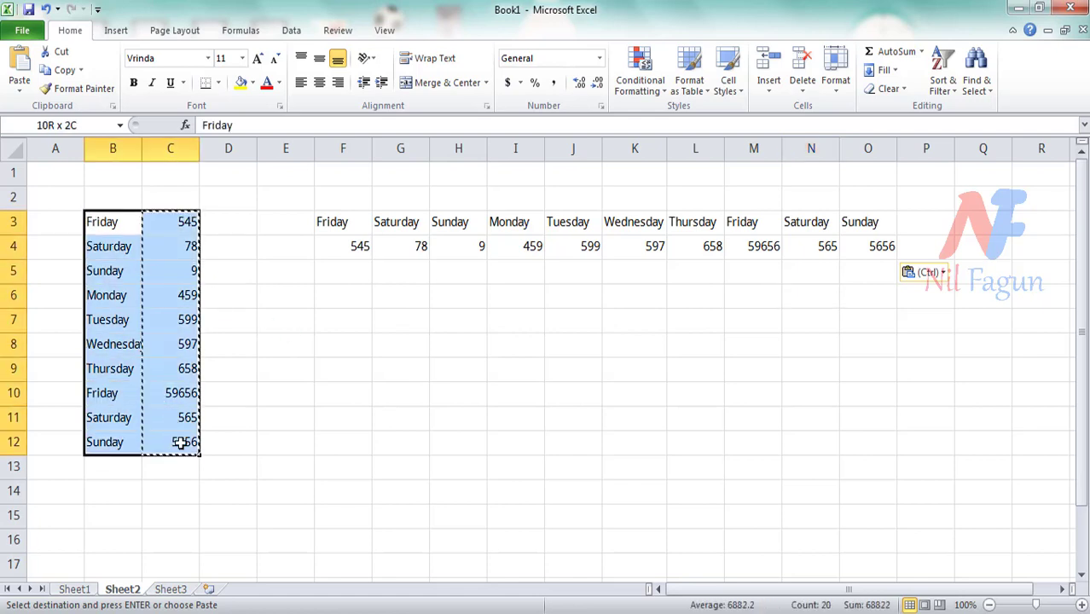
{"action": "right_click", "coordinate": [122, 247]}
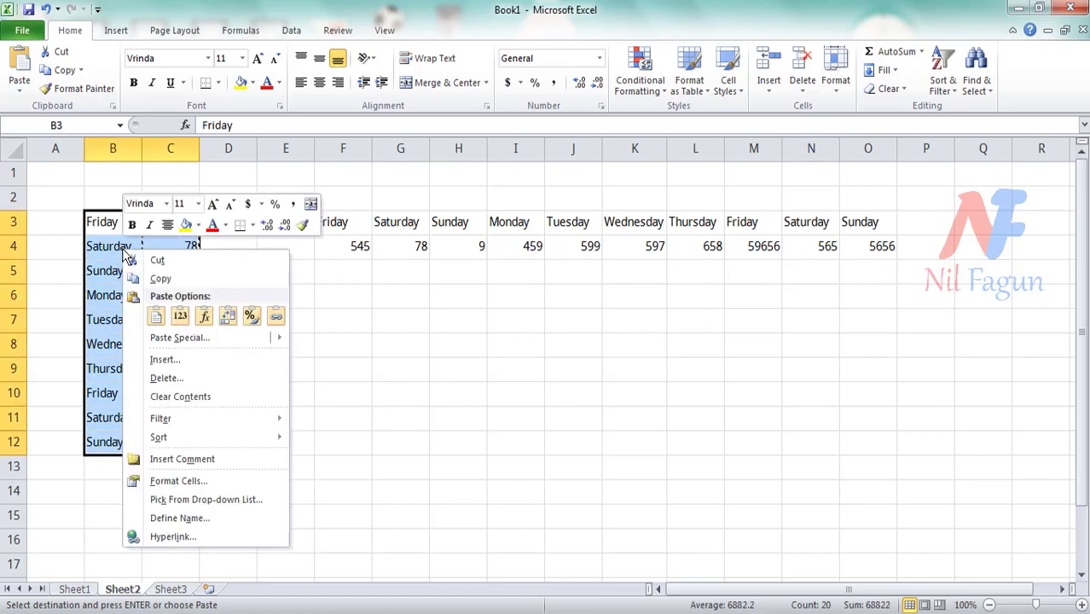
{"action": "left_click", "coordinate": [158, 277]}
{"action": "left_click", "coordinate": [389, 303]}
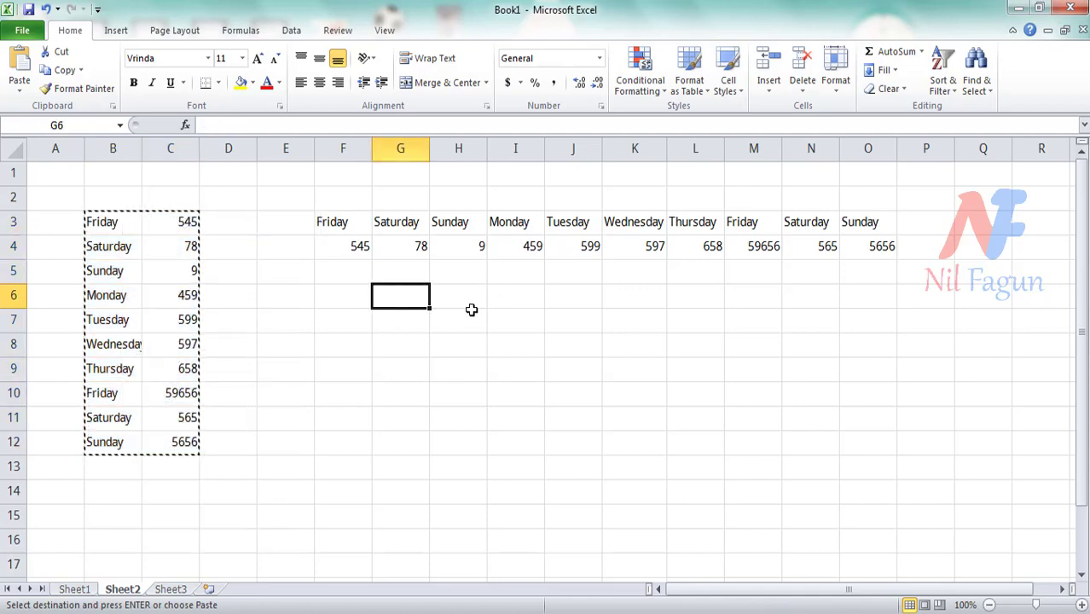
Step: Paste Special the table at I7 with Transpose, then copy the resulting I7:R8 rows
{"action": "left_click", "coordinate": [508, 320]}
{"action": "right_click", "coordinate": [519, 323]}
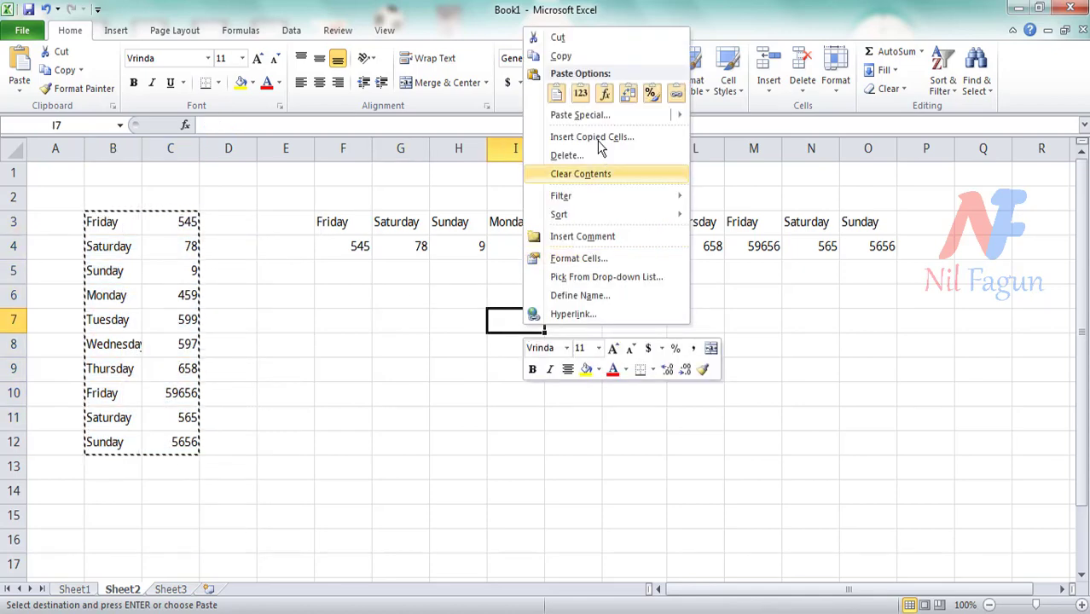
{"action": "left_click", "coordinate": [580, 116]}
{"action": "left_click", "coordinate": [631, 228]}
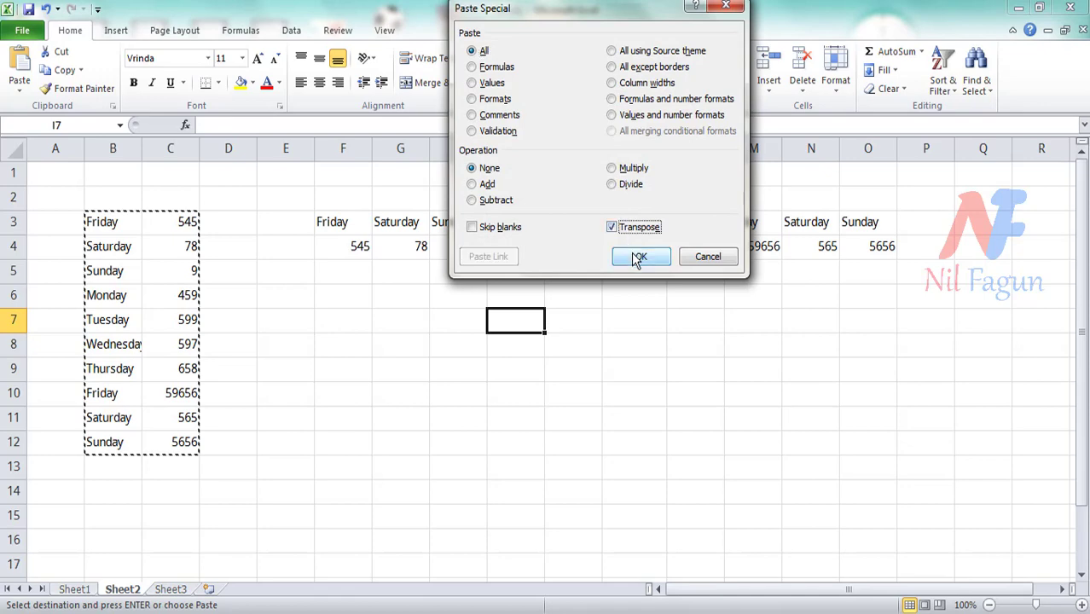
{"action": "left_click", "coordinate": [638, 257]}
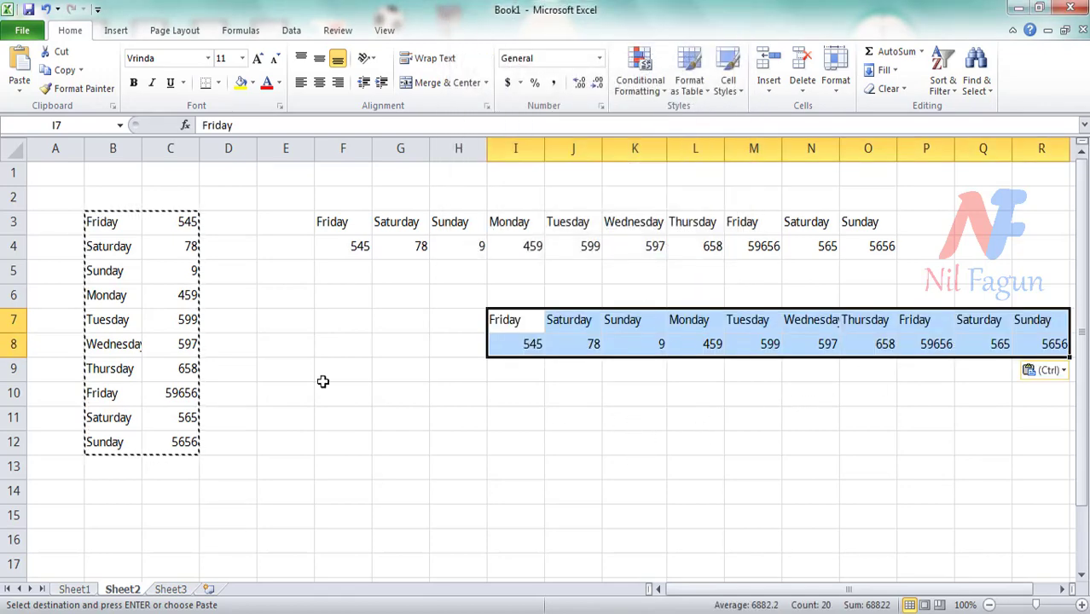
{"action": "right_click", "coordinate": [715, 317]}
{"action": "left_click", "coordinate": [781, 48]}
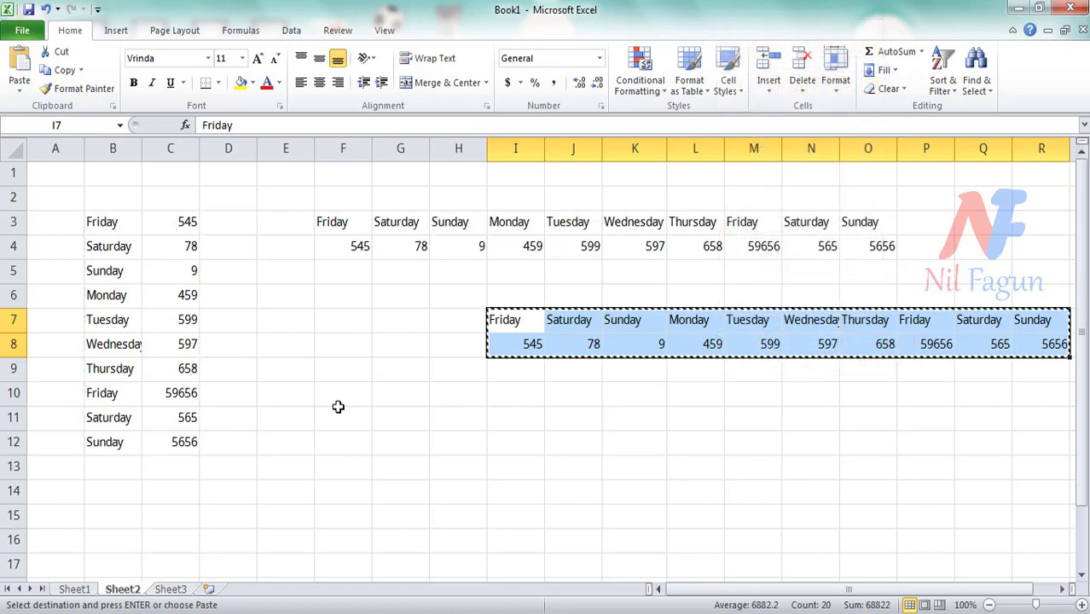
Step: Paste Special the copied I7:R8 rows at E10 with Transpose, producing a vertical E10:F19 list
{"action": "left_click", "coordinate": [267, 413]}
{"action": "scroll", "coordinate": [419, 370], "scroll_direction": "down", "scroll_amount": 2}
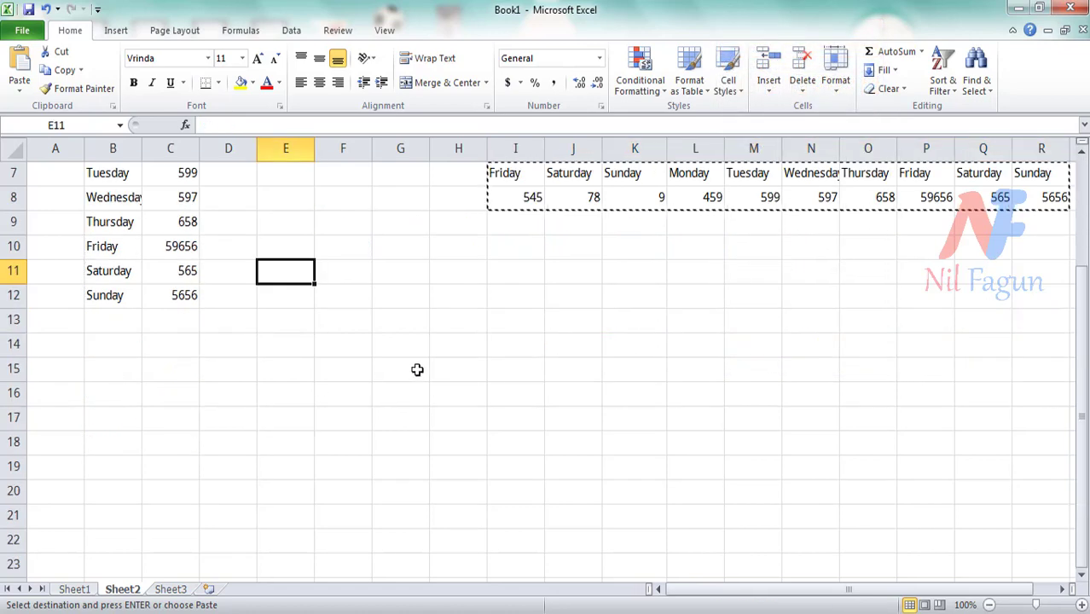
{"action": "scroll", "coordinate": [377, 382], "scroll_direction": "up", "scroll_amount": 2}
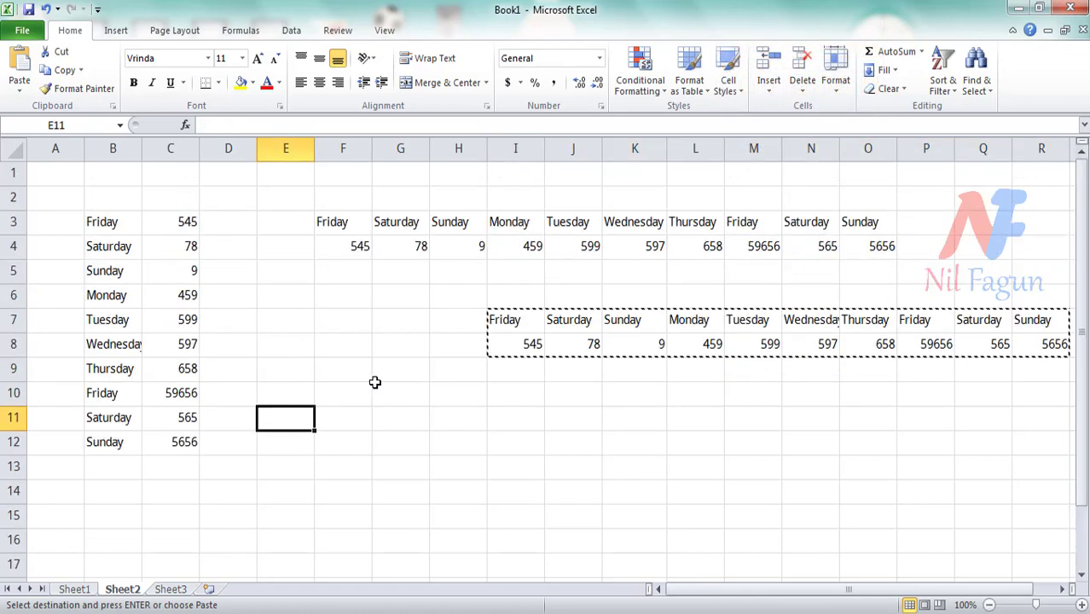
{"action": "left_click", "coordinate": [295, 394]}
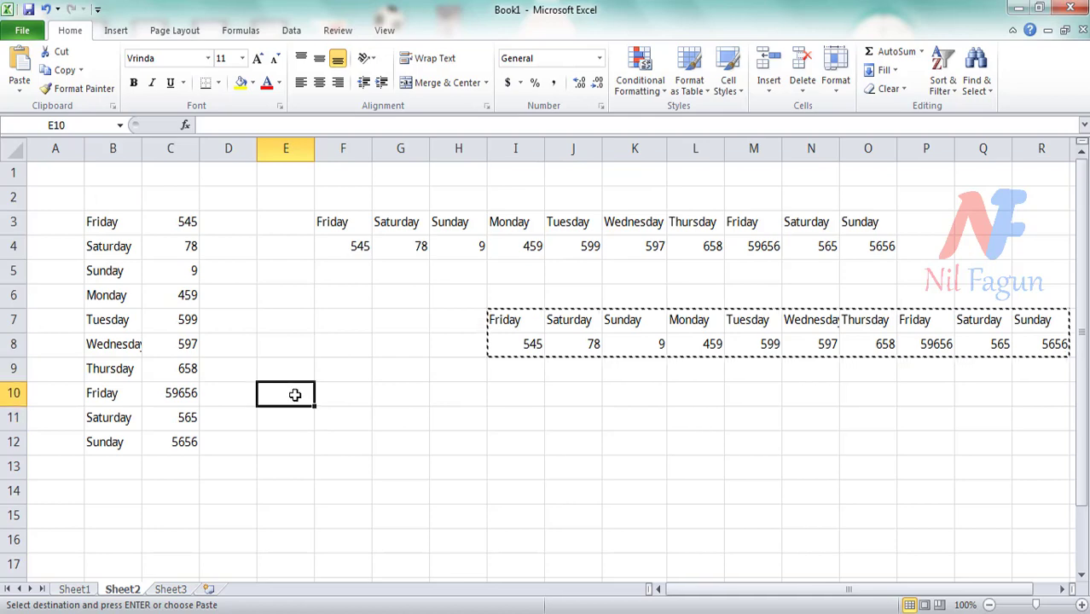
{"action": "right_click", "coordinate": [295, 395]}
{"action": "left_click", "coordinate": [381, 186]}
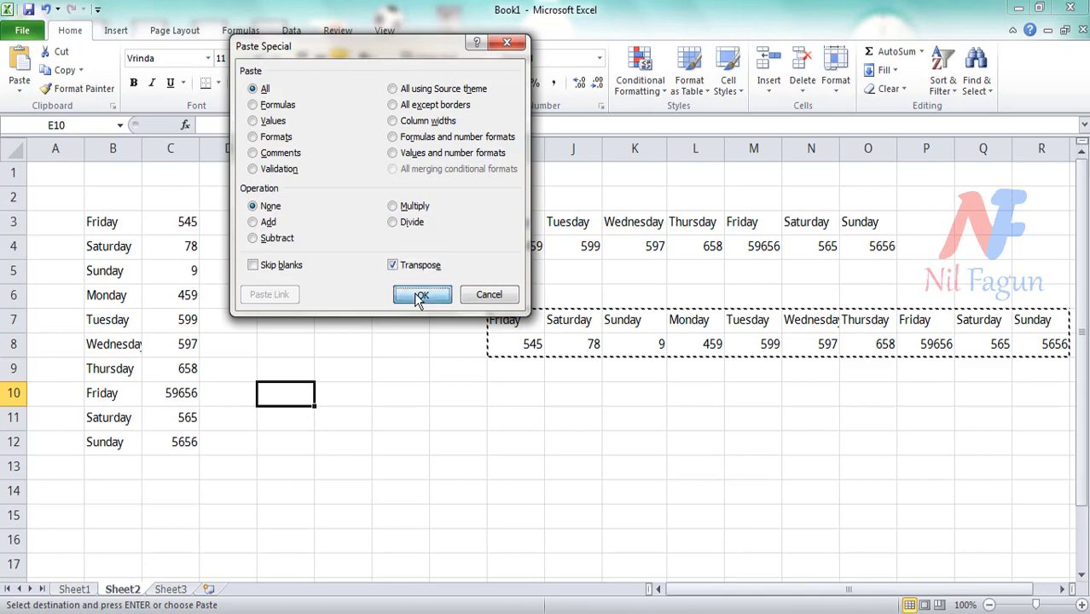
{"action": "left_click", "coordinate": [418, 295]}
{"action": "scroll", "coordinate": [388, 410], "scroll_direction": "down", "scroll_amount": 2}
{"action": "left_click", "coordinate": [445, 346]}
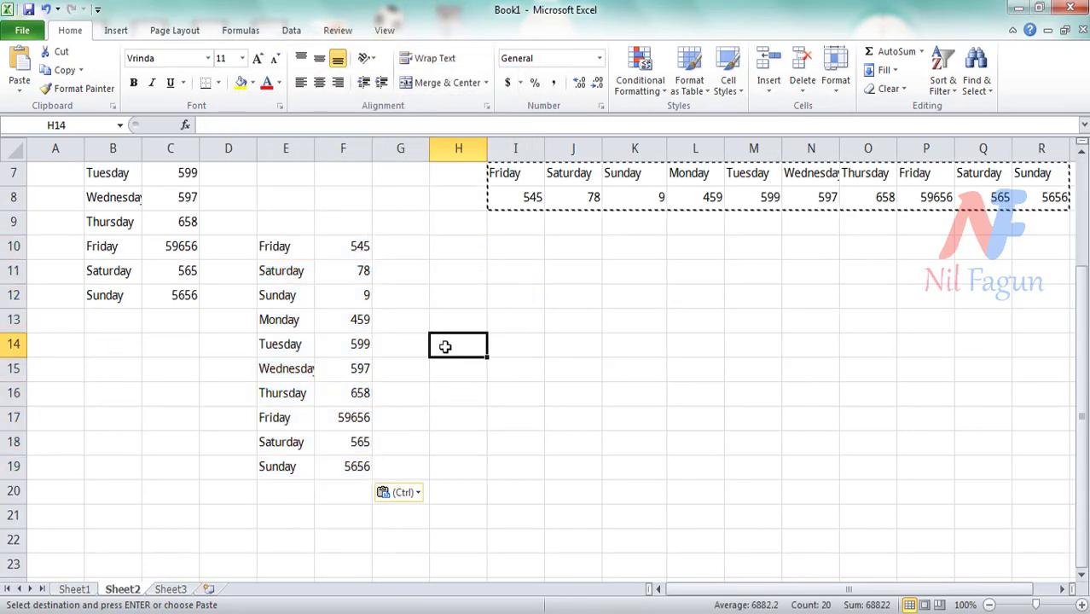
{"action": "scroll", "coordinate": [446, 346], "scroll_direction": "up", "scroll_amount": 2}
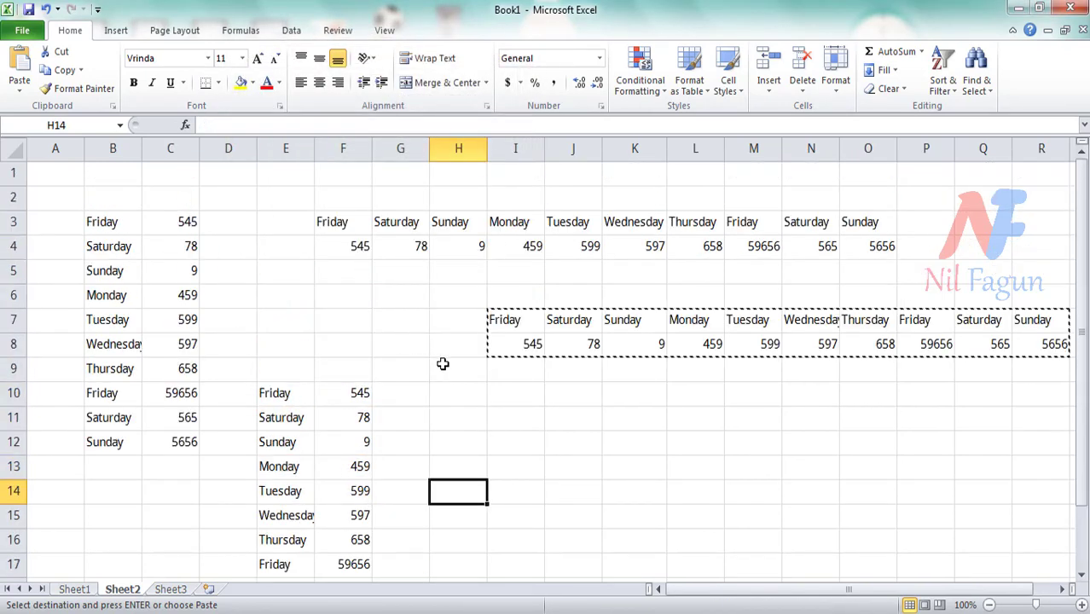